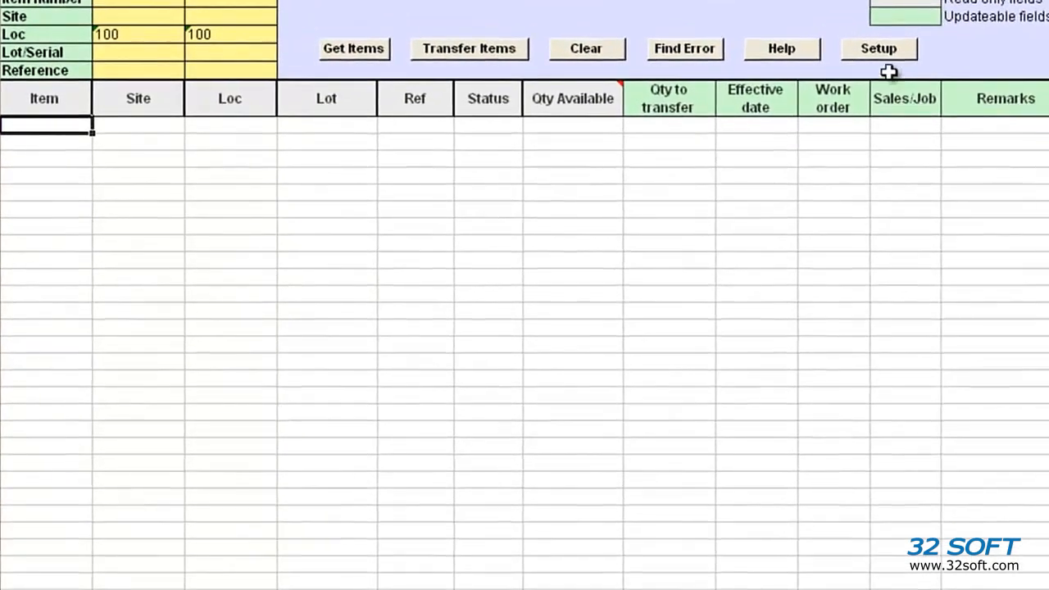
- Select the TEST database in the setup and acknowledge the selection
{"action": "left_click", "coordinate": [800, 75]}
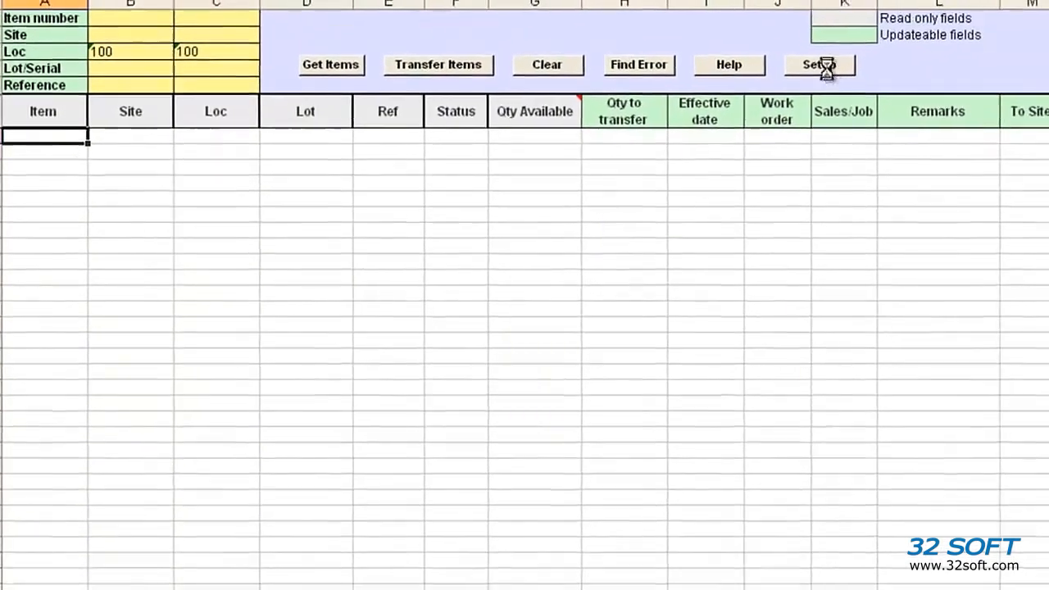
{"action": "left_click", "coordinate": [680, 293]}
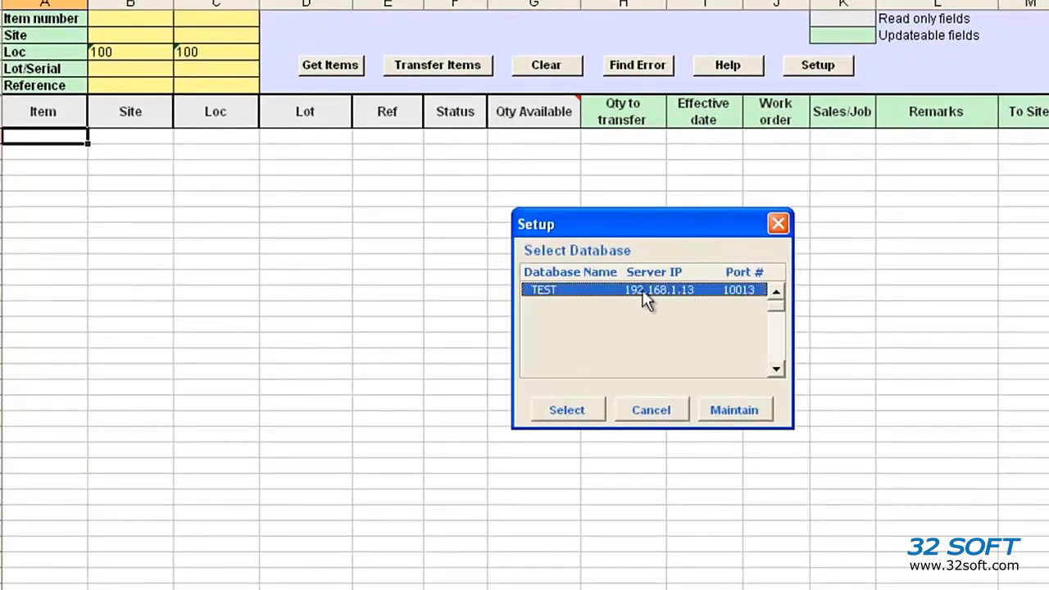
{"action": "left_click", "coordinate": [581, 411]}
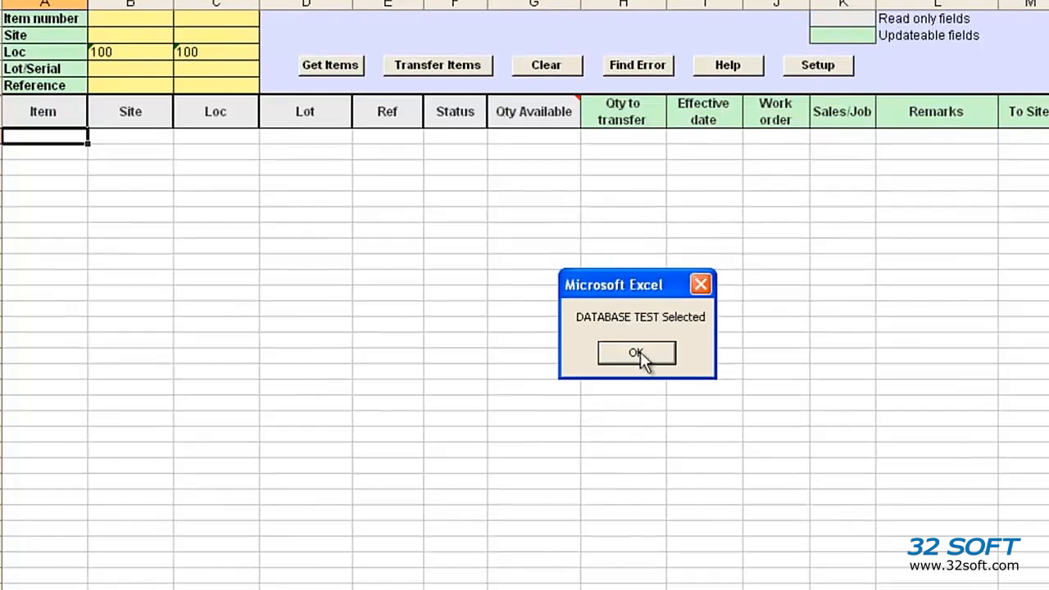
{"action": "left_click", "coordinate": [637, 352]}
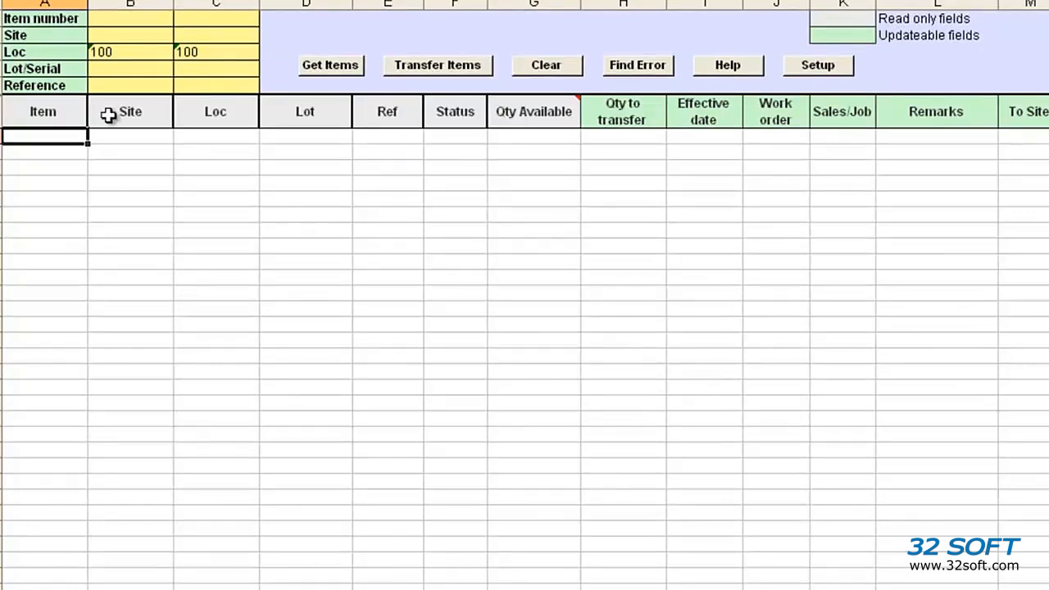
{"action": "left_click_drag", "start_coordinate": [102, 19], "coordinate": [227, 90]}
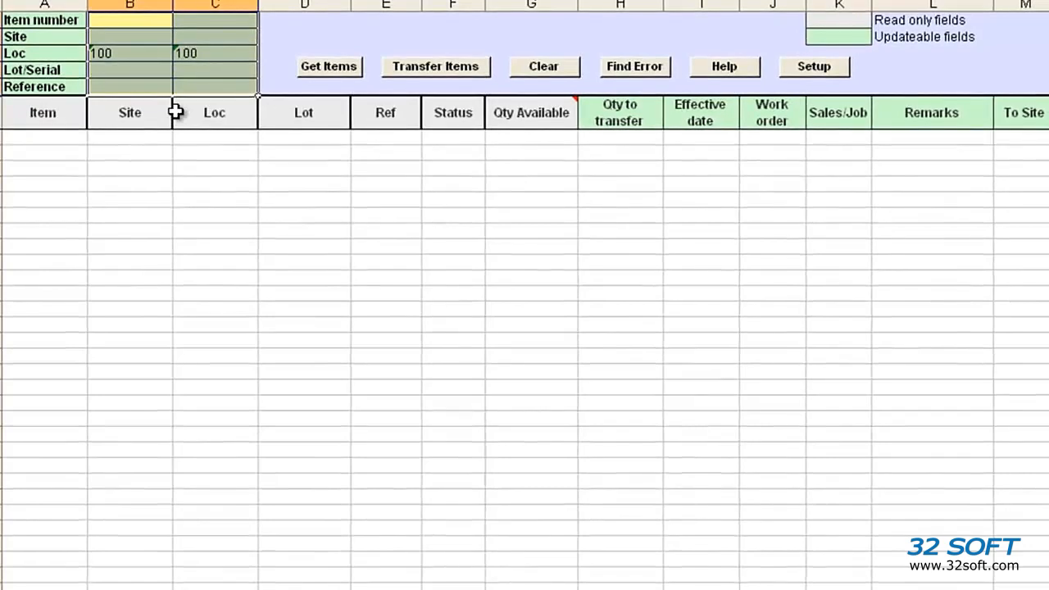
{"action": "left_click", "coordinate": [37, 21]}
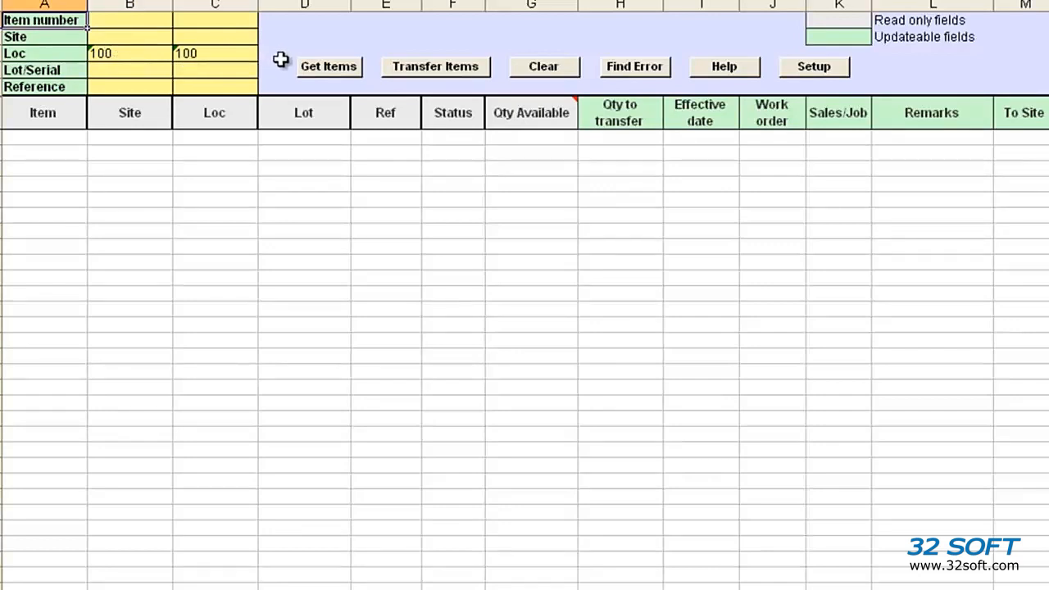
- Get the items at location 100, logging in to QAD domain QP with user ID mfg and the account password
{"action": "left_click", "coordinate": [329, 69]}
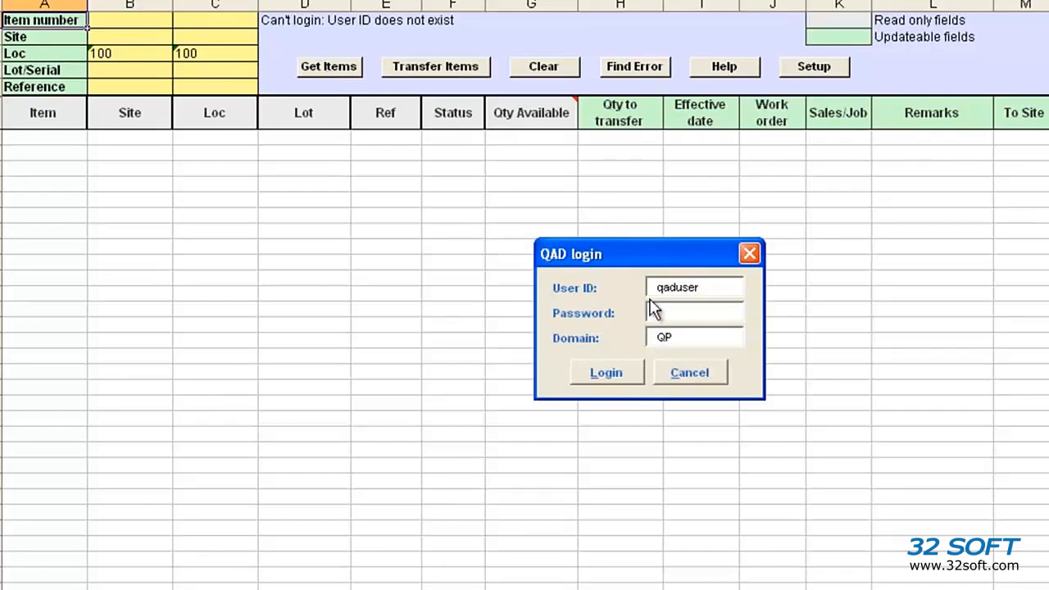
{"action": "left_click_drag", "start_coordinate": [723, 287], "coordinate": [636, 287]}
{"action": "type", "text": "mfg"}
{"action": "key", "text": "Tab"}
{"action": "type", "text": "***"}
{"action": "key", "text": "Tab"}
{"action": "key", "text": "Tab"}
{"action": "key", "text": "Return"}
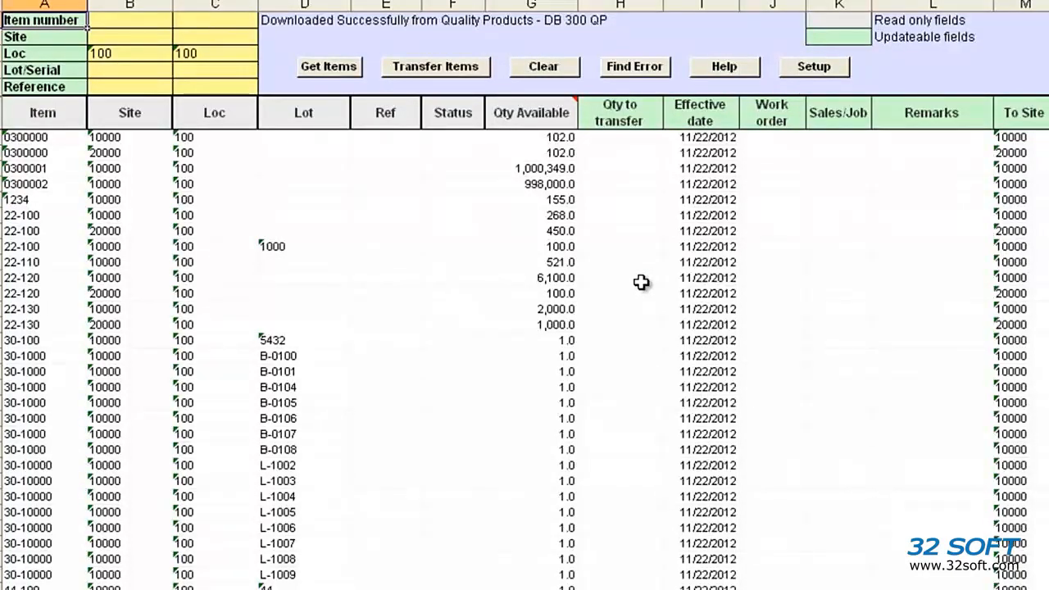
- Clear the downloaded item list and delete both location filter values
{"action": "left_click", "coordinate": [537, 73]}
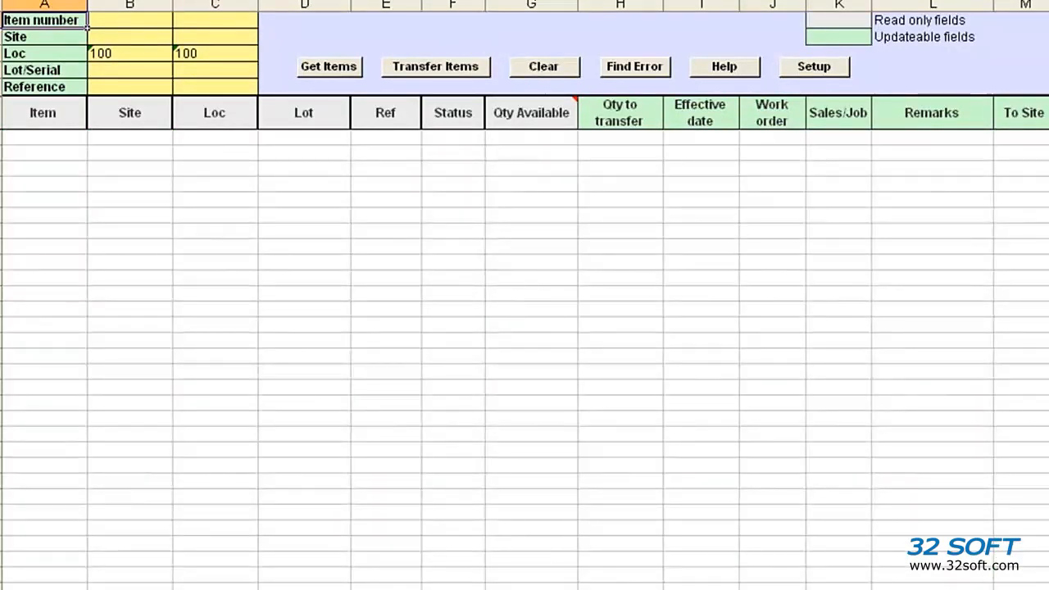
{"action": "left_click", "coordinate": [115, 53]}
{"action": "left_click_drag", "start_coordinate": [182, 58], "coordinate": [188, 57]}
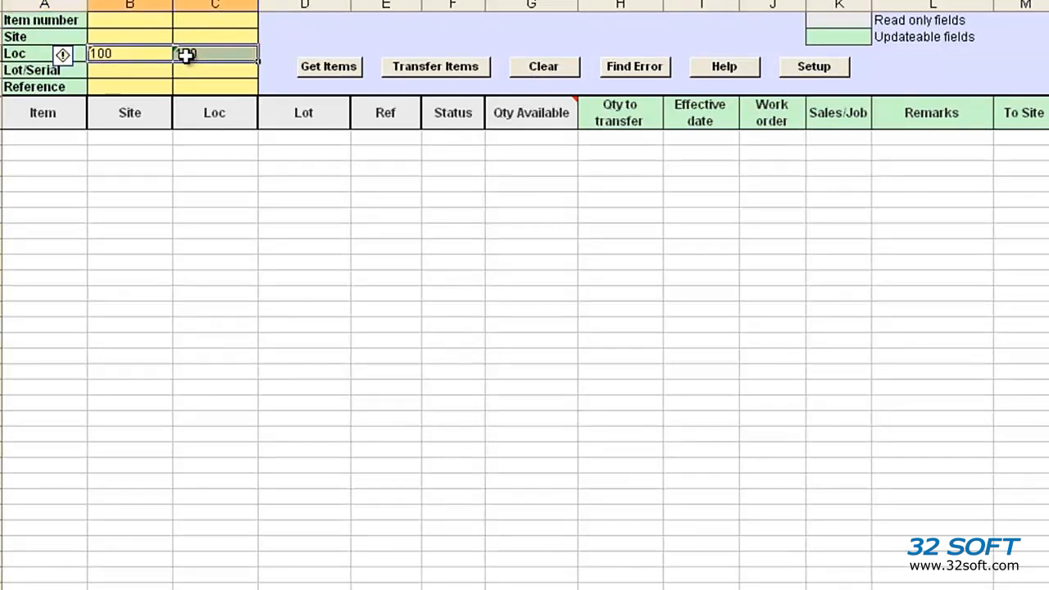
{"action": "key", "text": "Delete"}
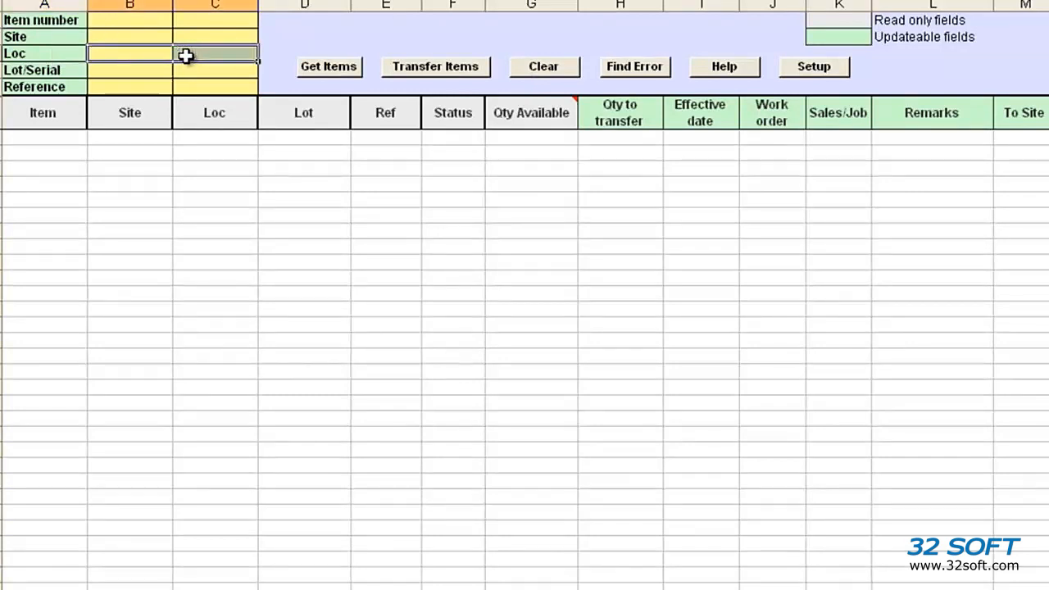
- Set the item number filter range from 0300003 to 04-0009 and get the matching items
{"action": "left_click", "coordinate": [140, 16]}
{"action": "type", "text": "0300003"}
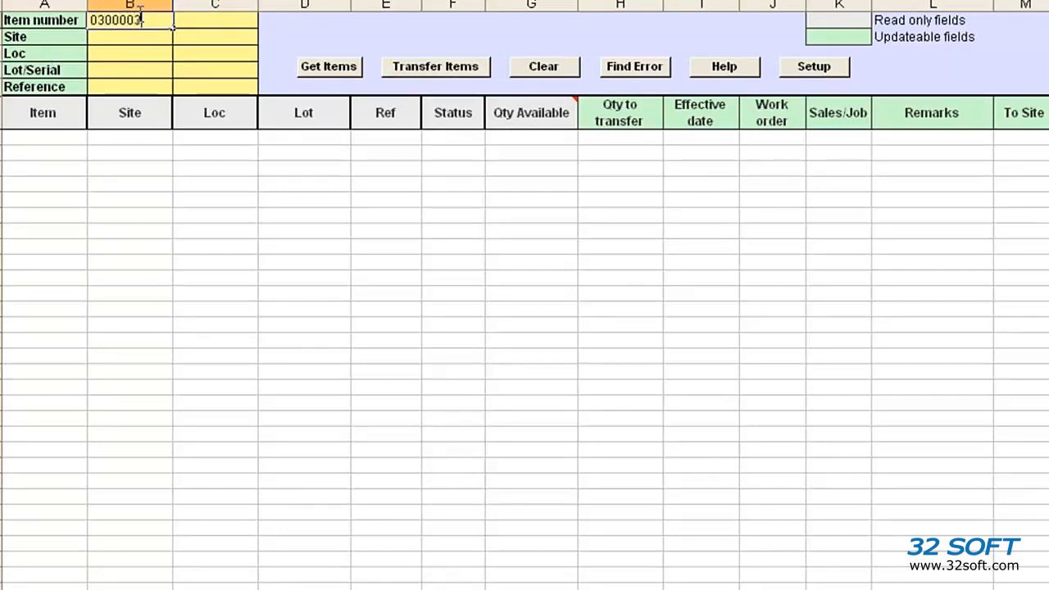
{"action": "key", "text": "Tab"}
{"action": "type", "text": "0"}
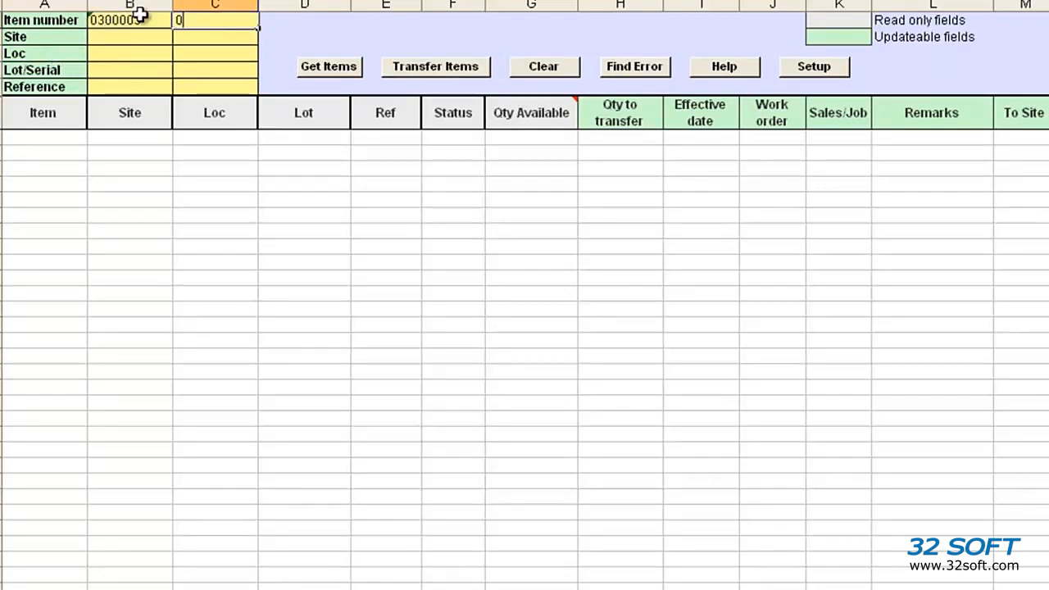
{"action": "type", "text": "4-0009"}
{"action": "key", "text": "Return"}
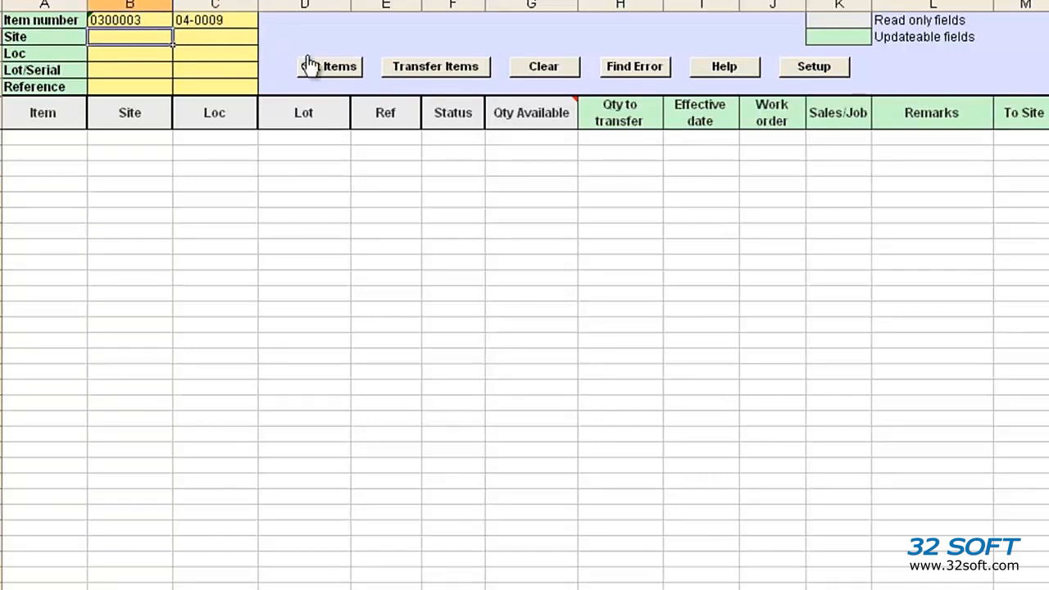
{"action": "left_click", "coordinate": [340, 70]}
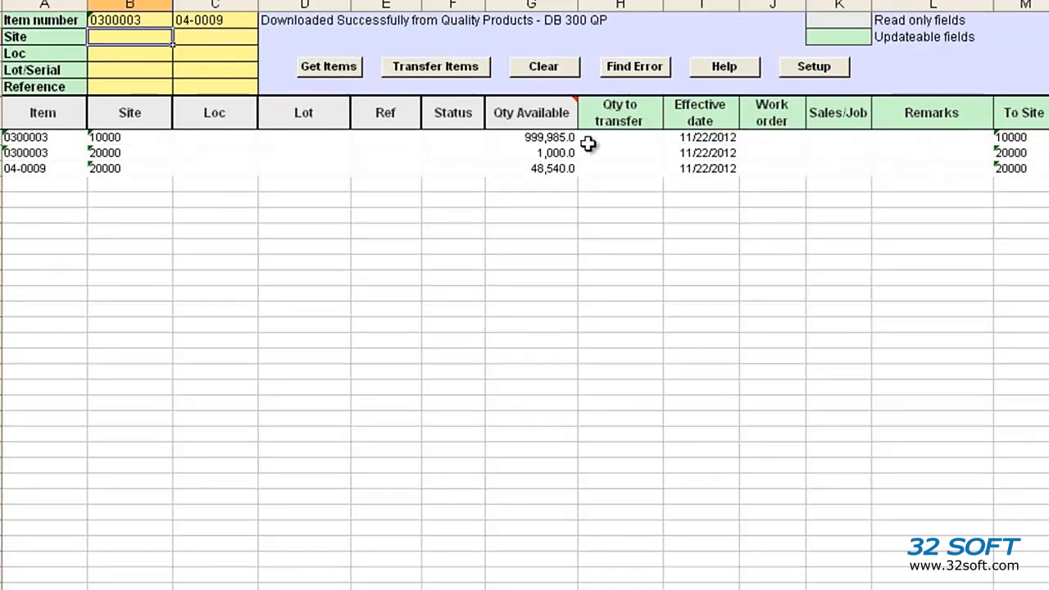
{"action": "left_click_drag", "start_coordinate": [617, 114], "coordinate": [1021, 112]}
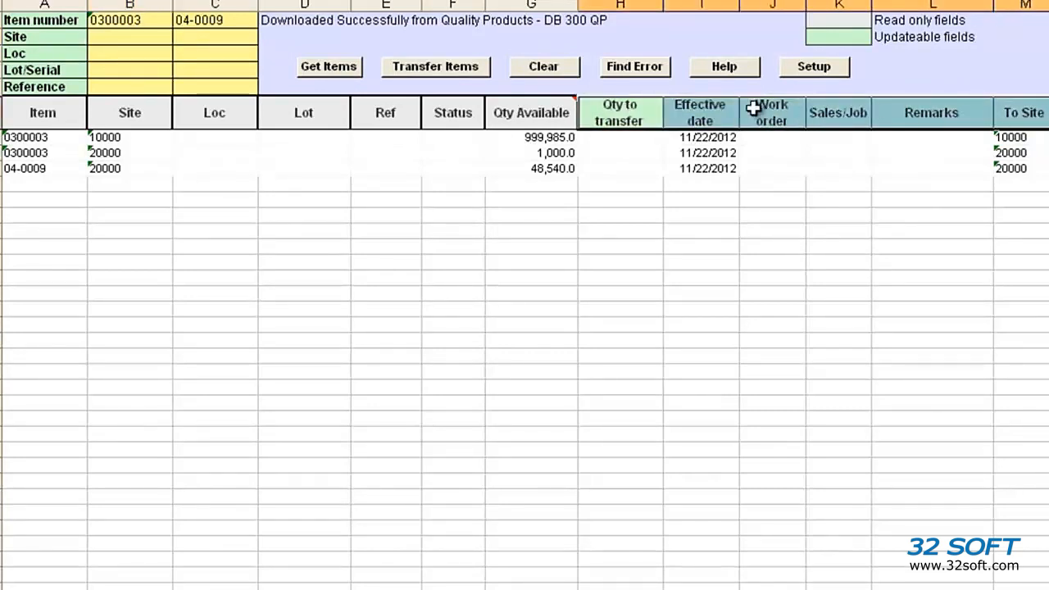
{"action": "left_click_drag", "start_coordinate": [130, 108], "coordinate": [378, 109]}
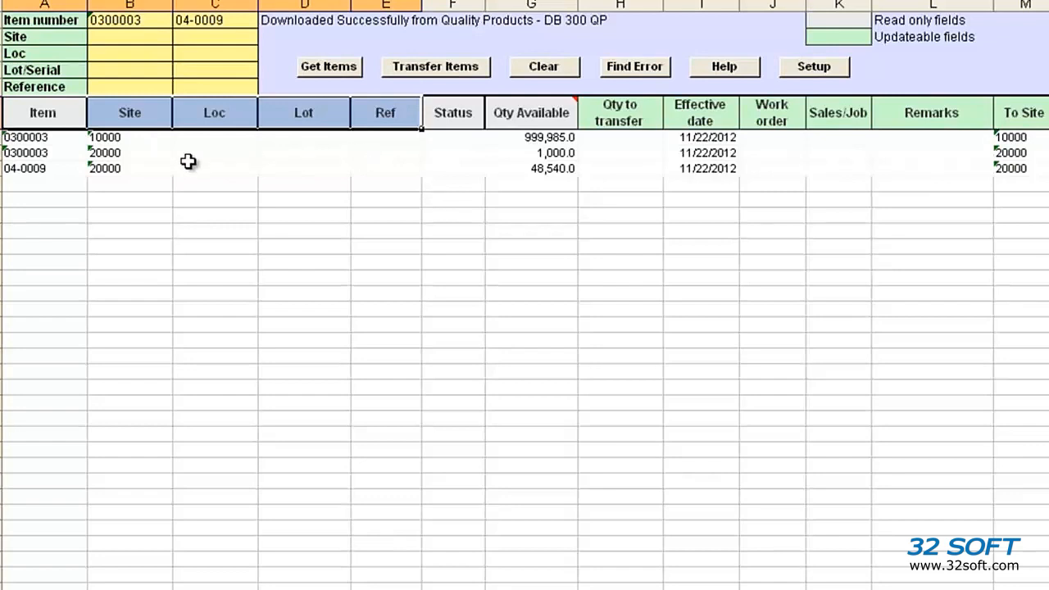
{"action": "left_click", "coordinate": [109, 230]}
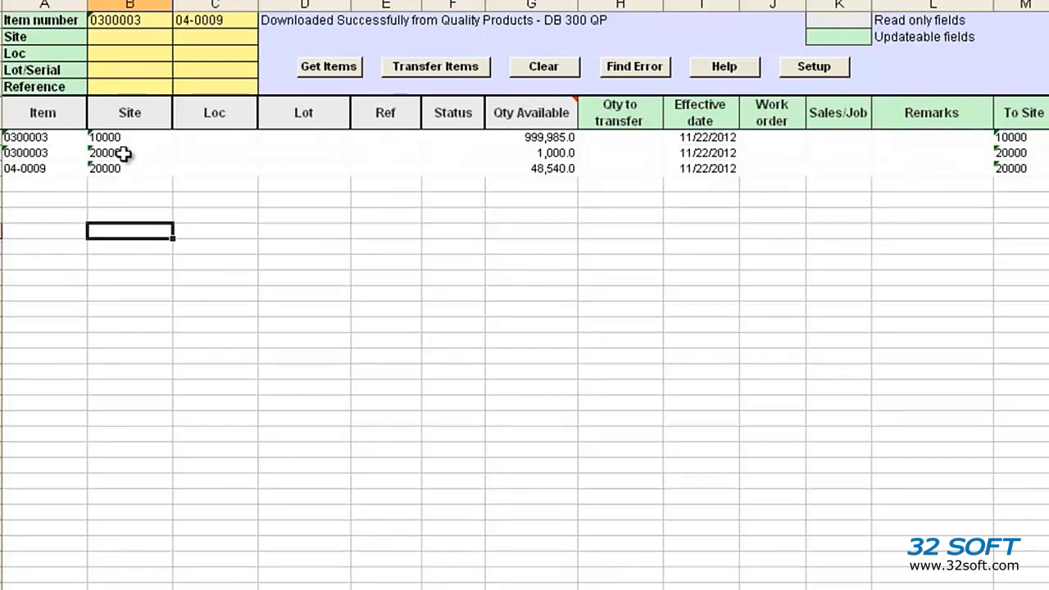
- Delete the row of item 0300003 at site 10000 from the downloaded list
{"action": "right_click", "coordinate": [16, 137]}
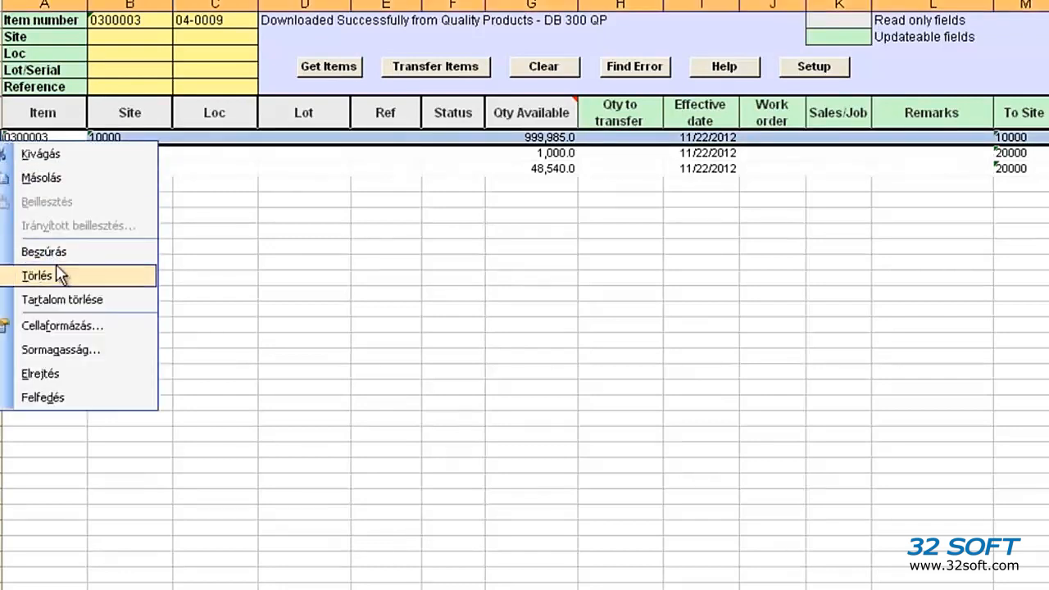
{"action": "left_click", "coordinate": [85, 275]}
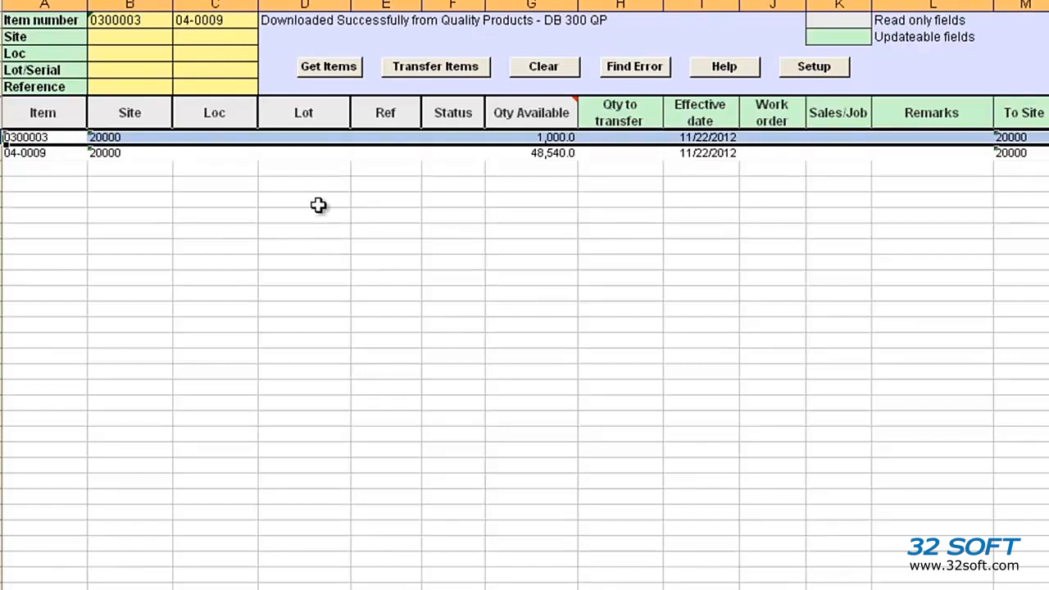
{"action": "left_click", "coordinate": [530, 196]}
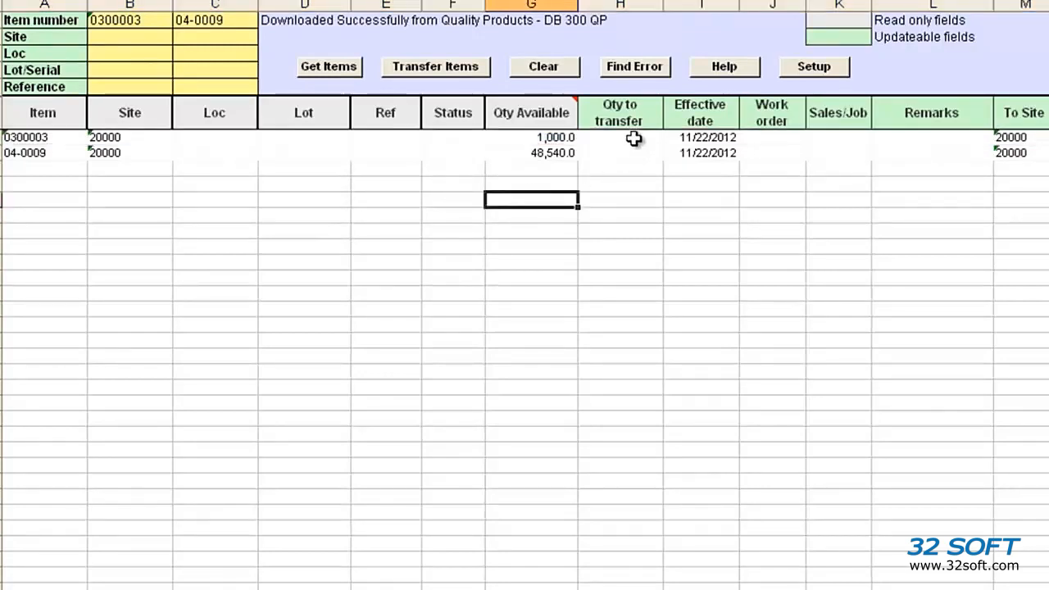
- Set the quantity to transfer to 1200 for item 0300003 and 112 for item 04-0009
{"action": "left_click", "coordinate": [624, 139]}
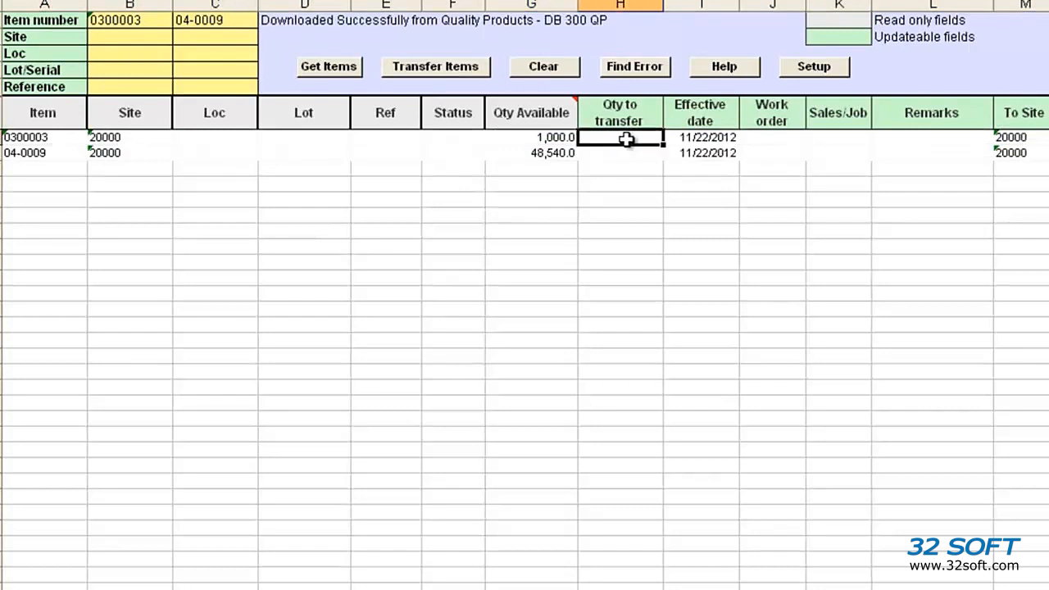
{"action": "type", "text": "1,2"}
{"action": "type", "text": "00"}
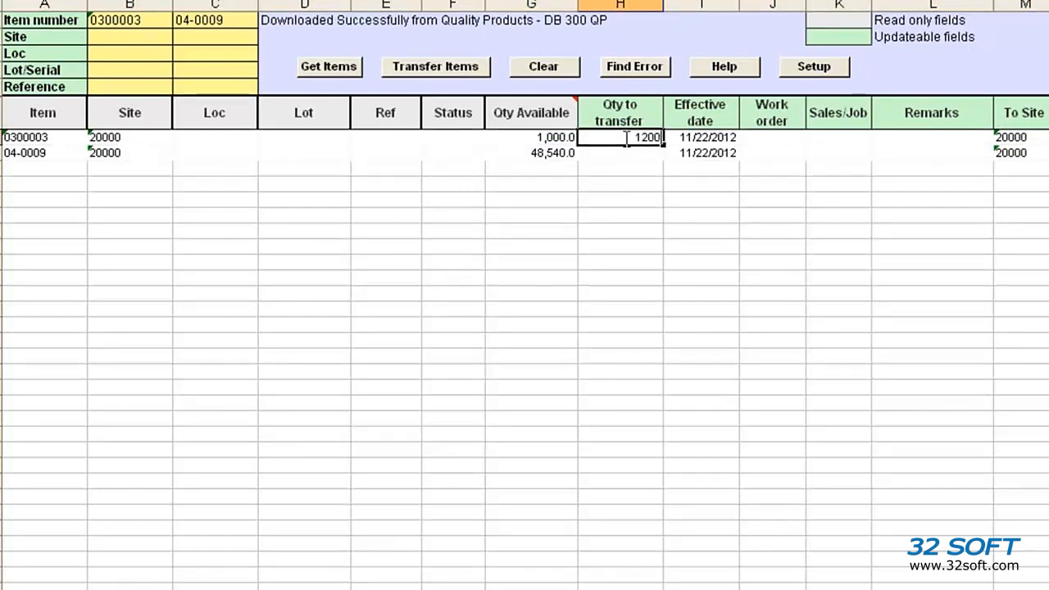
{"action": "key", "text": "Return"}
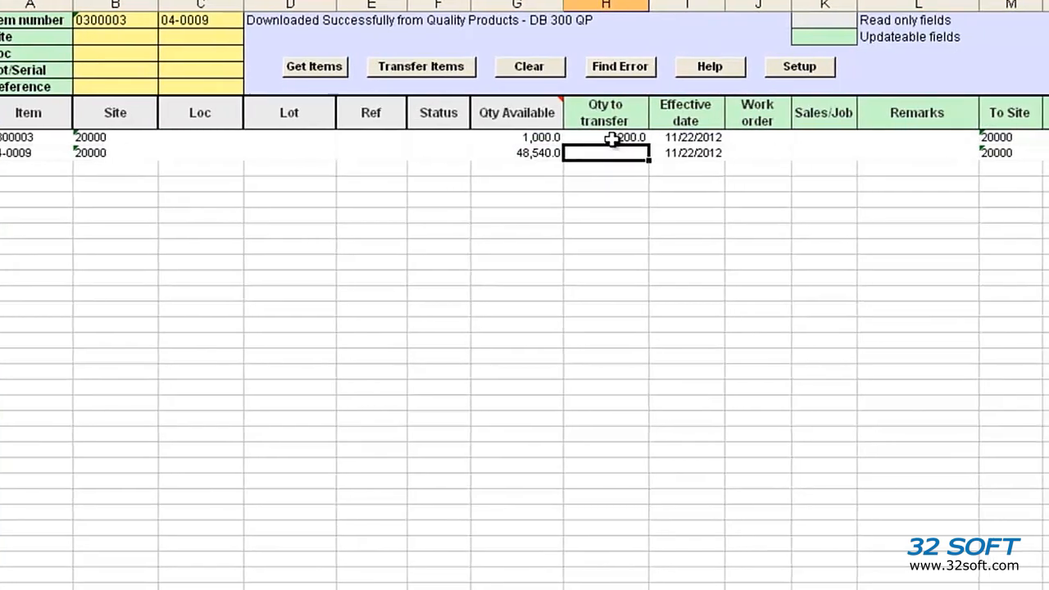
{"action": "type", "text": "112"}
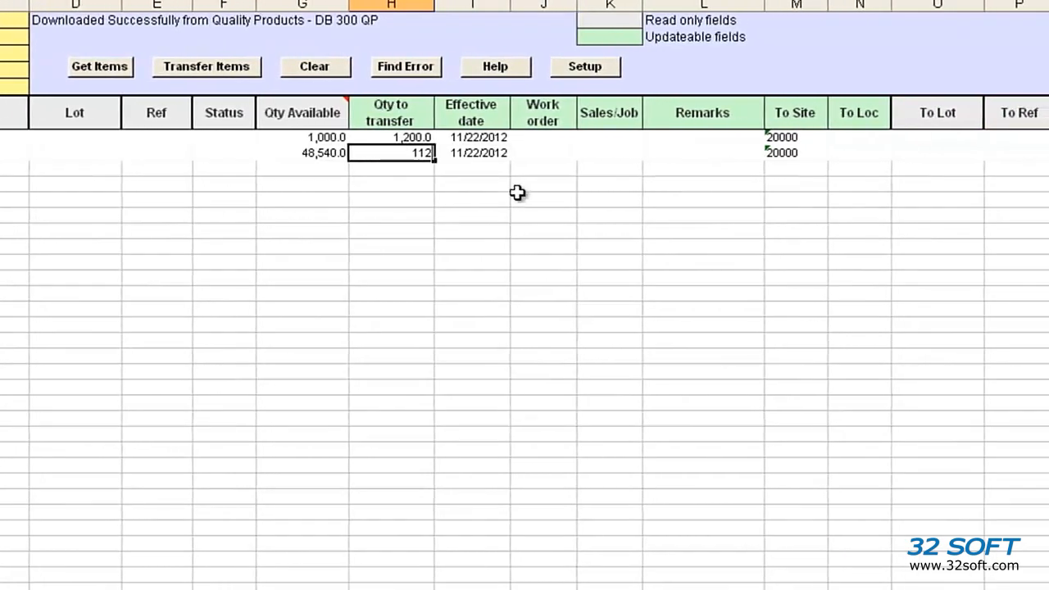
{"action": "left_click", "coordinate": [528, 196]}
- Enter 100 as the destination location for both item rows
{"action": "left_click", "coordinate": [877, 136]}
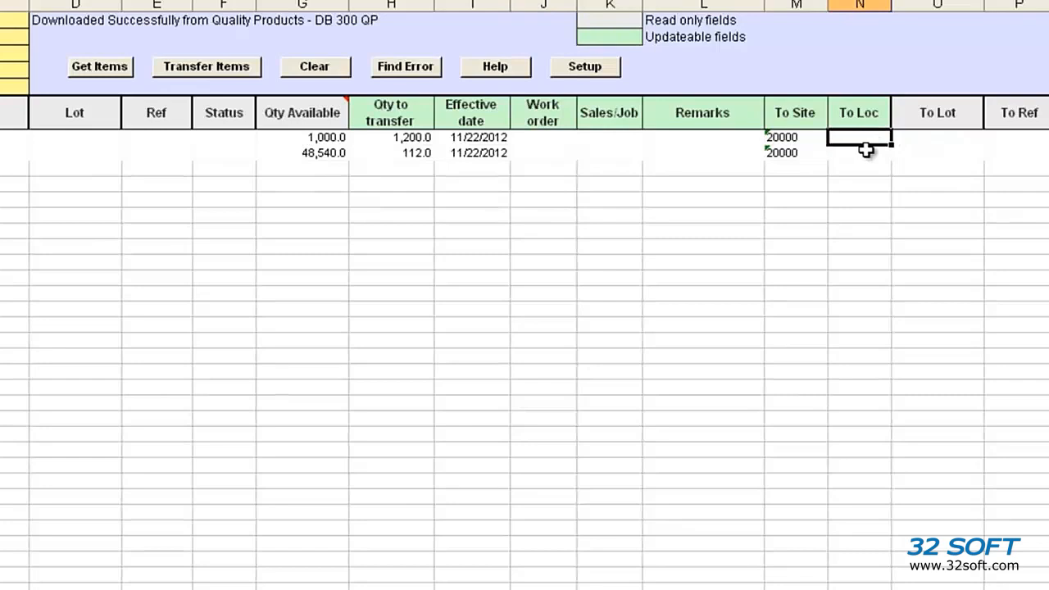
{"action": "type", "text": "100"}
{"action": "left_click", "coordinate": [861, 157]}
{"action": "type", "text": "100"}
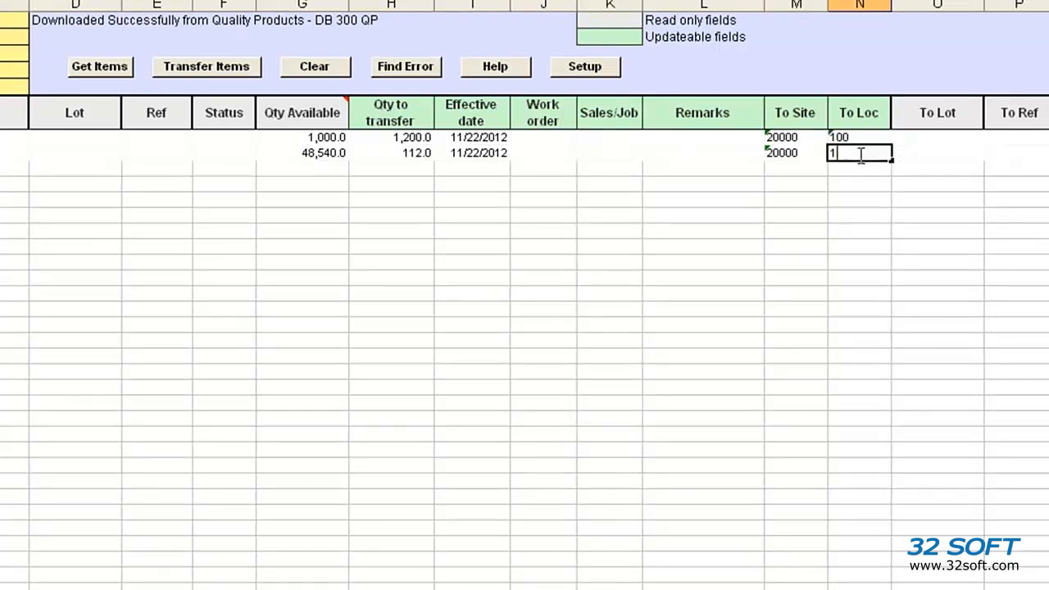
{"action": "left_click", "coordinate": [850, 182]}
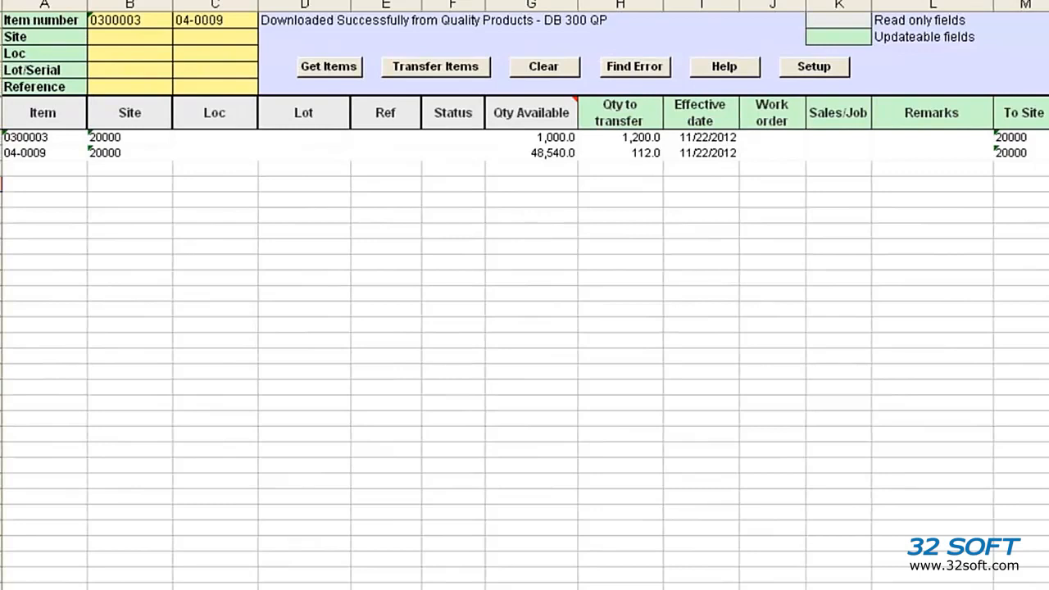
- Try to transfer the two items, close the status report, and locate the row error to read its details
{"action": "left_click", "coordinate": [457, 70]}
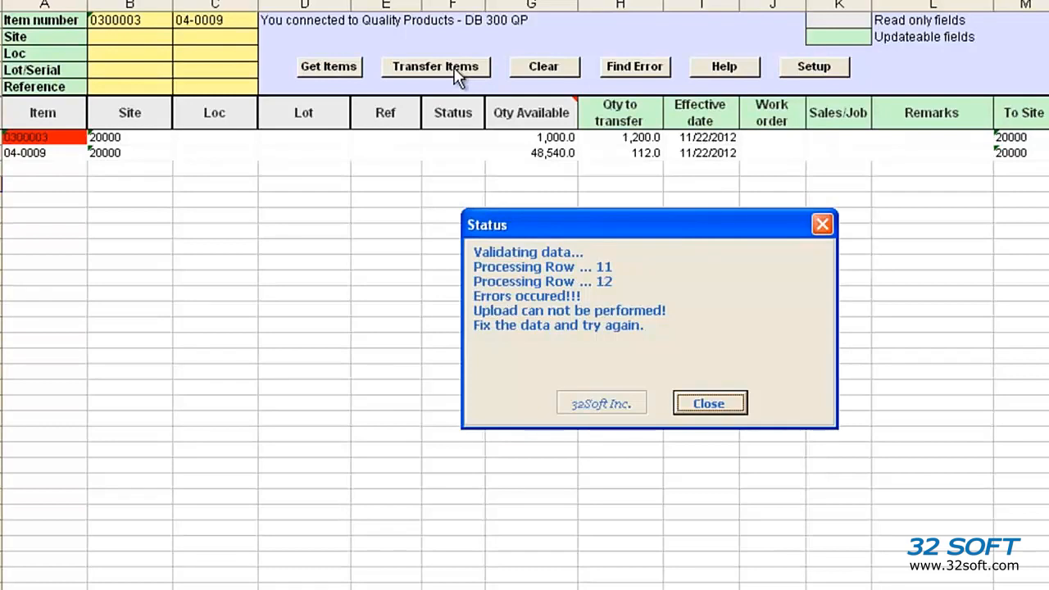
{"action": "left_click", "coordinate": [710, 402]}
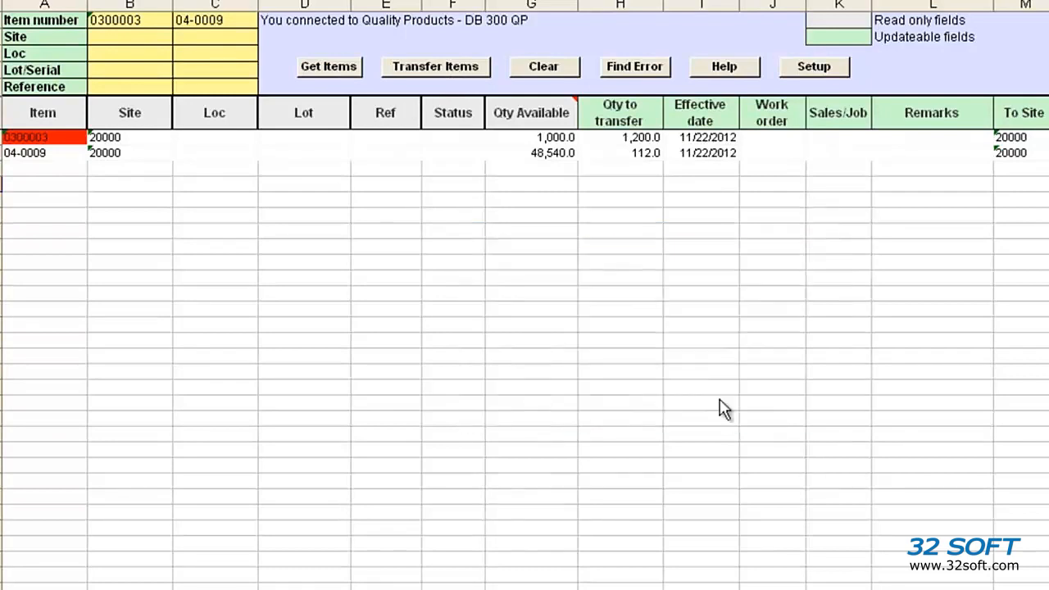
{"action": "left_click", "coordinate": [652, 73]}
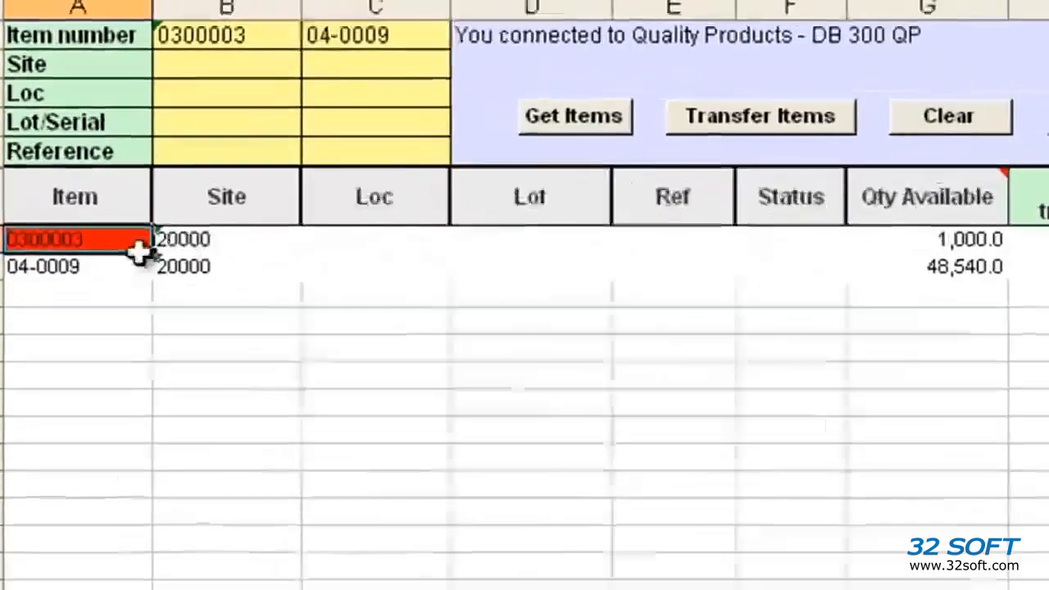
{"action": "mouse_move", "coordinate": [53, 139]}
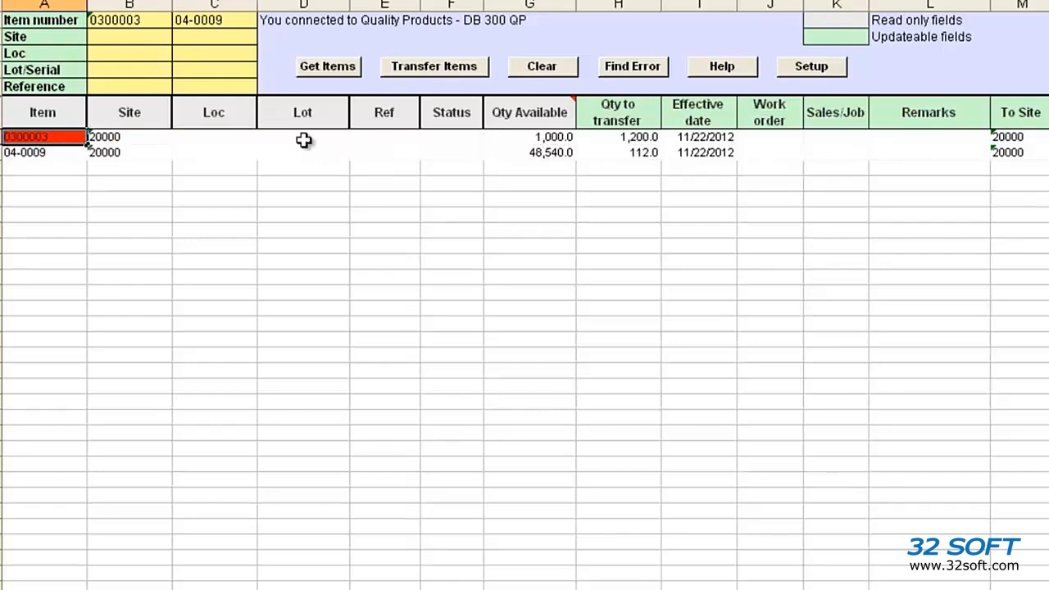
- Set the quantity to transfer for item 0300003 to 112, transfer both items, and close the status report
{"action": "left_click", "coordinate": [633, 137]}
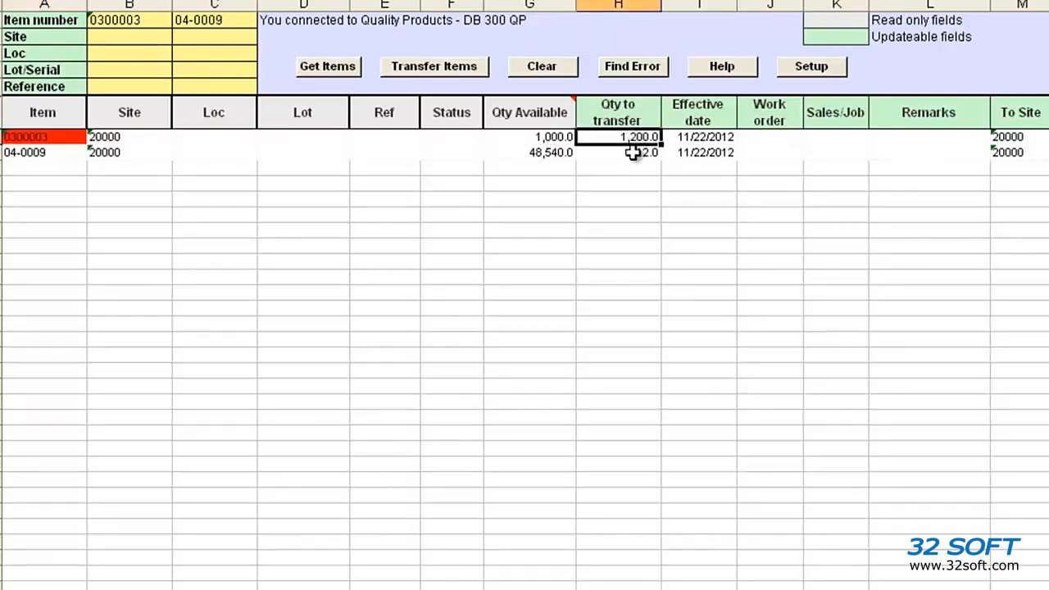
{"action": "type", "text": "1"}
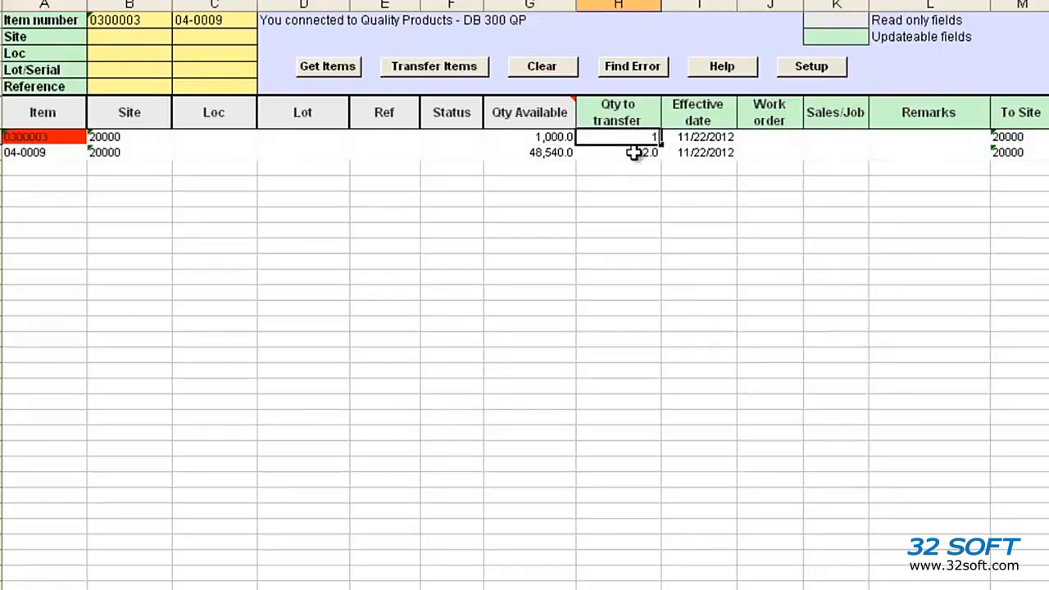
{"action": "type", "text": "12"}
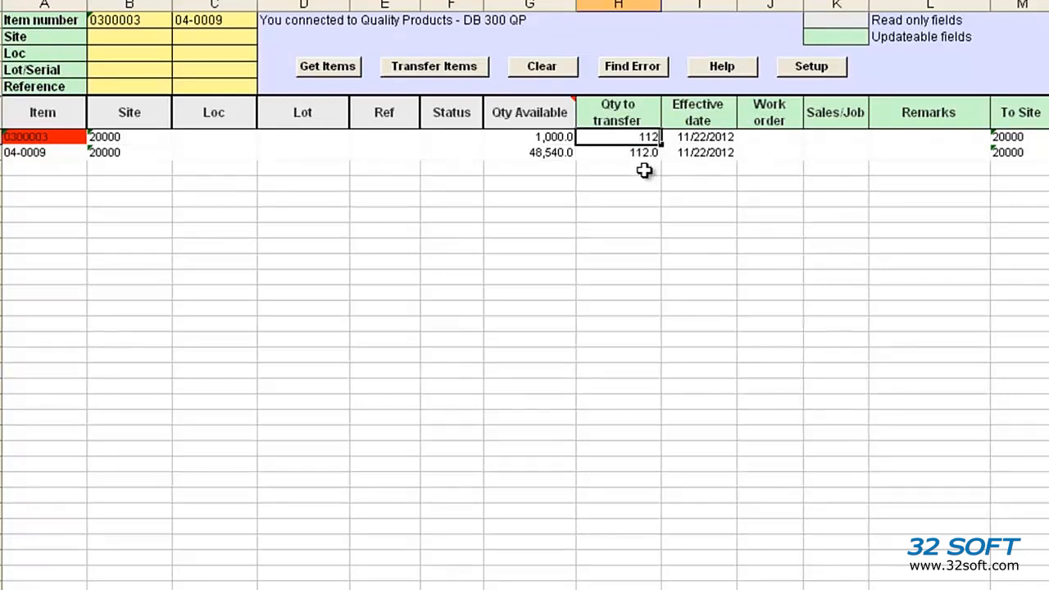
{"action": "left_click", "coordinate": [645, 169]}
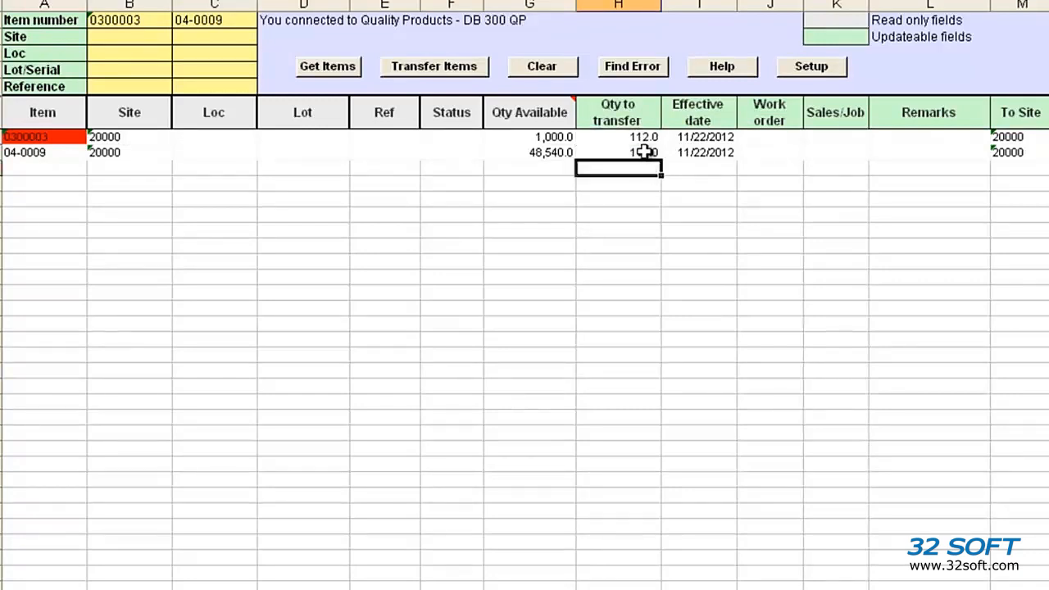
{"action": "left_click", "coordinate": [423, 69]}
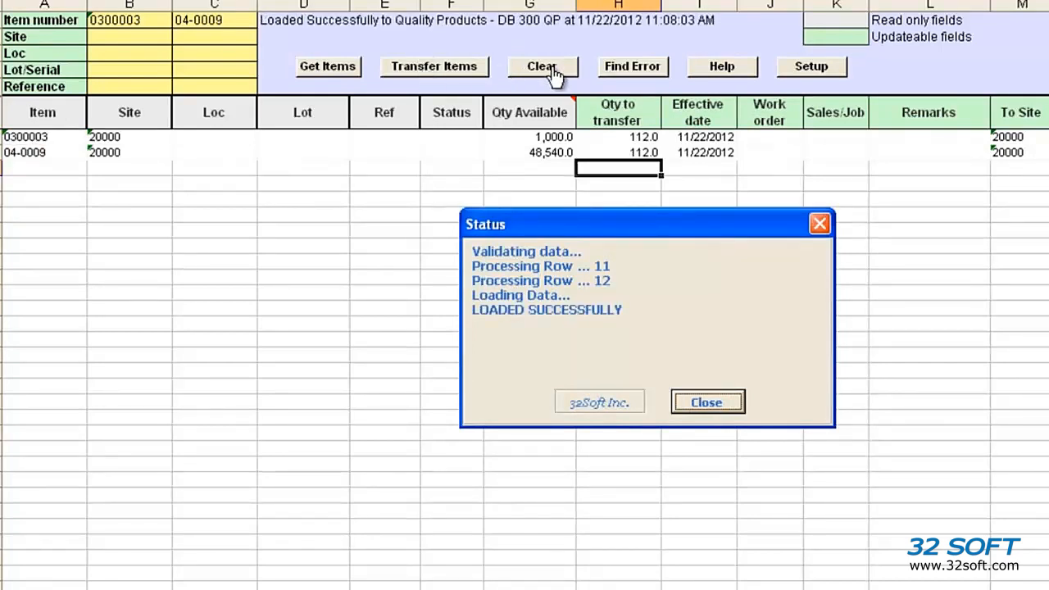
{"action": "left_click", "coordinate": [707, 402]}
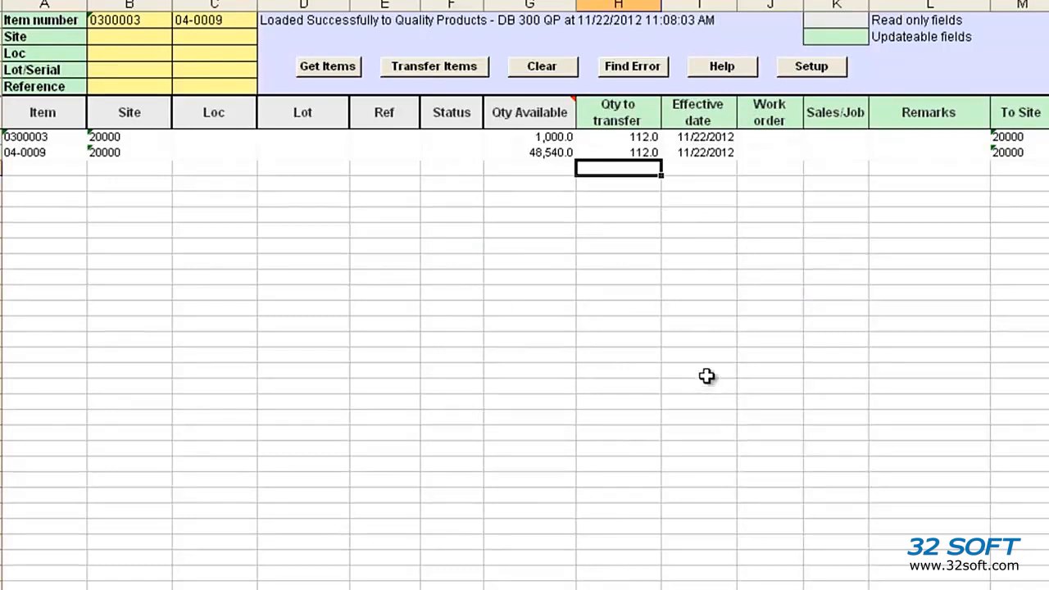
- Set the location filter range from 100 to 100 and get the items again
{"action": "left_click", "coordinate": [121, 53]}
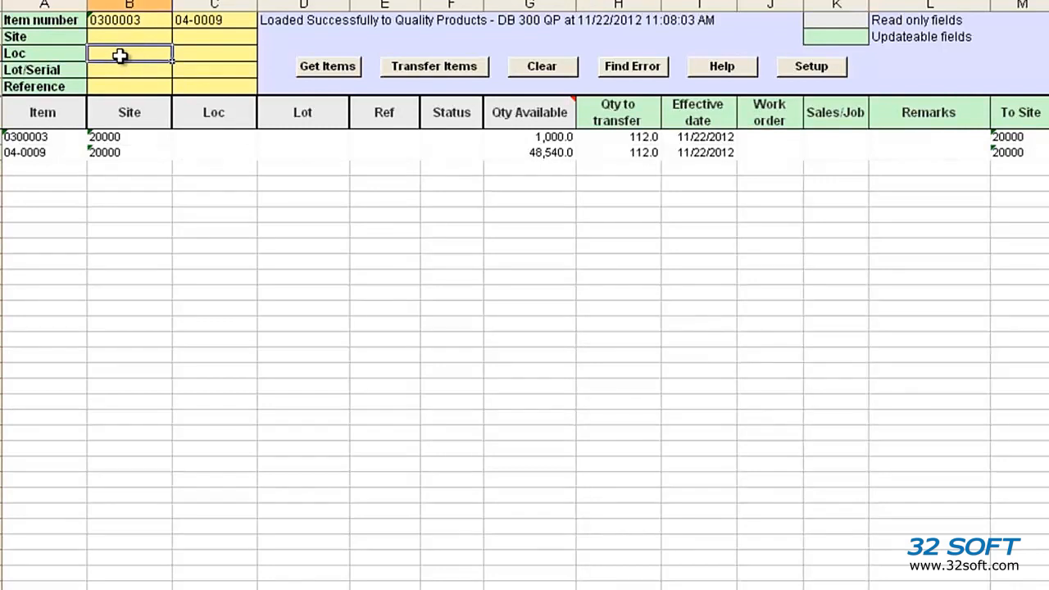
{"action": "type", "text": "100"}
{"action": "left_click", "coordinate": [226, 54]}
{"action": "type", "text": "100"}
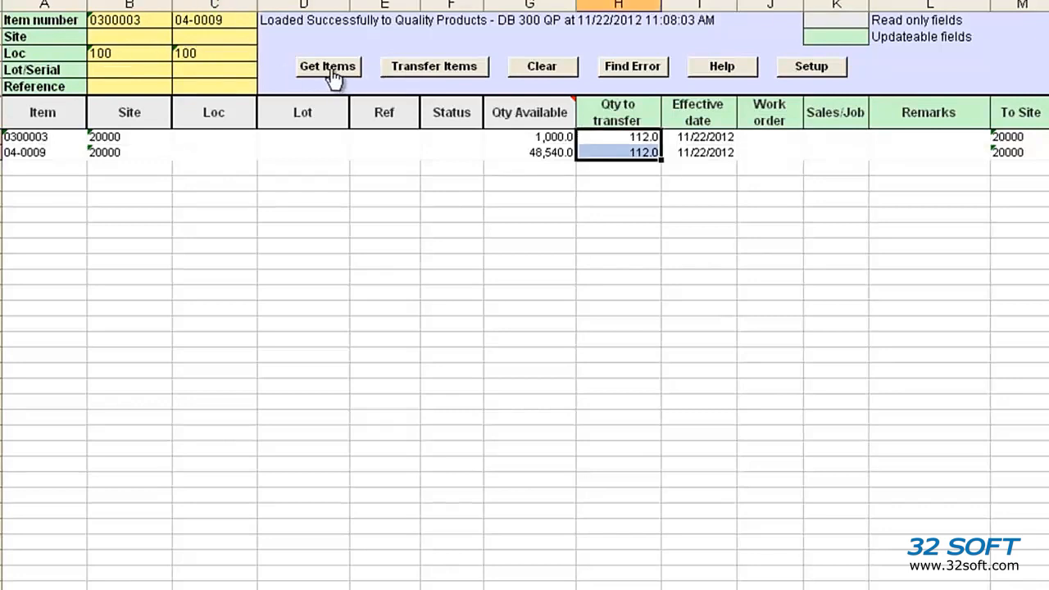
{"action": "left_click", "coordinate": [331, 72]}
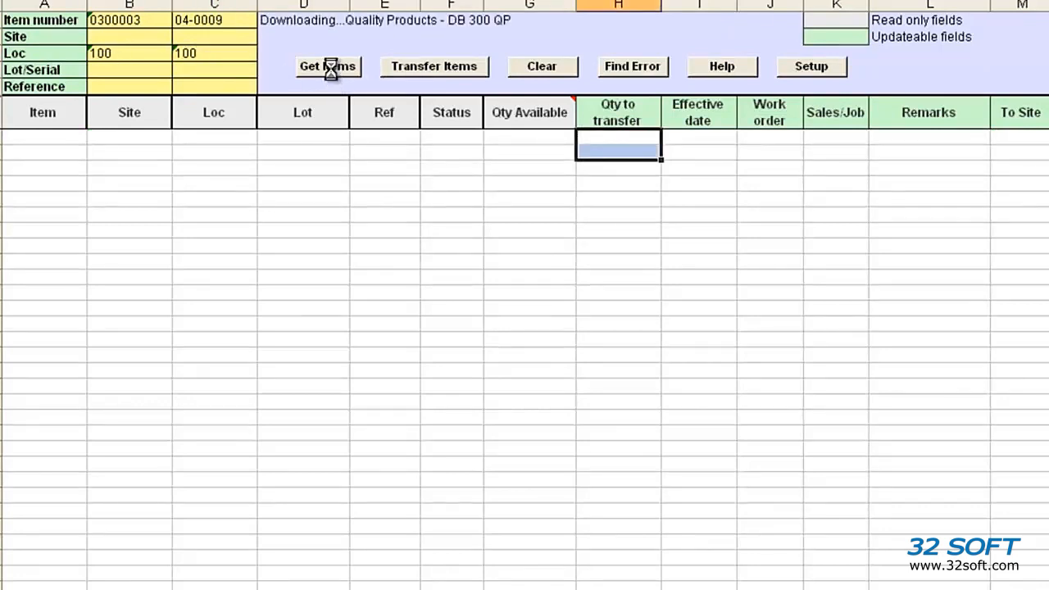